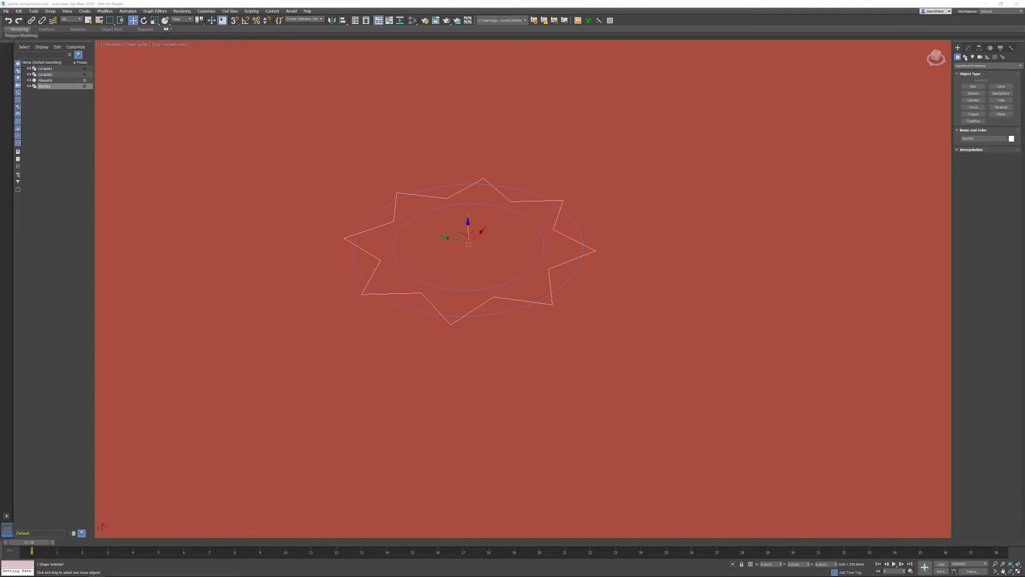
Convert the selected star into a ShapeBoolean compound shape
click(966, 57)
click(978, 65)
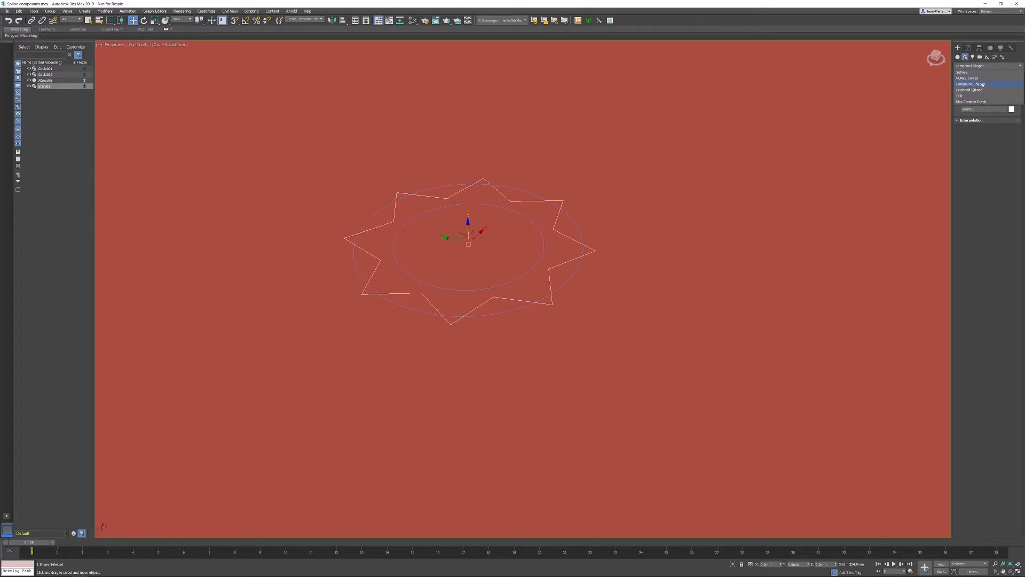
click(971, 83)
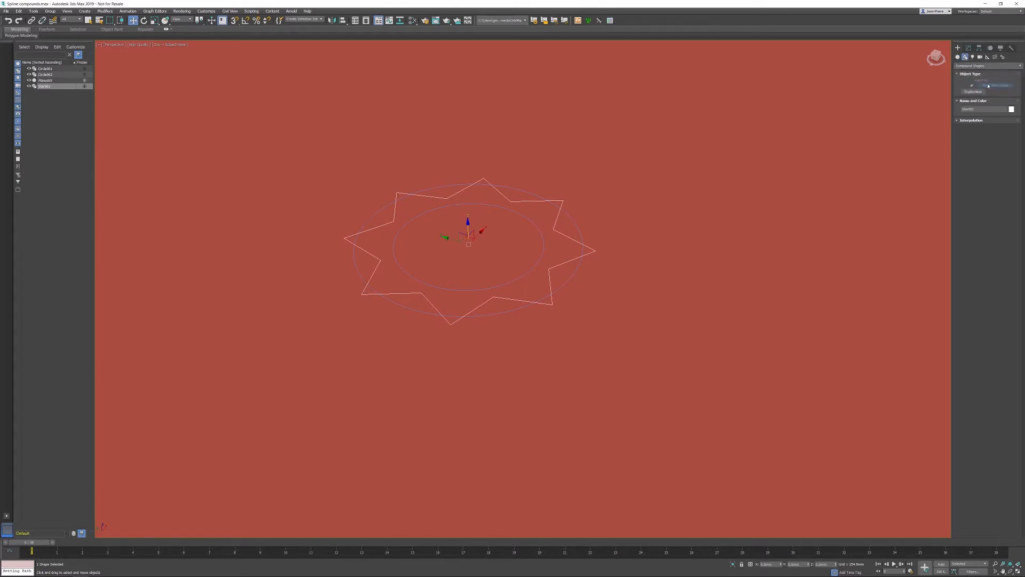
click(974, 94)
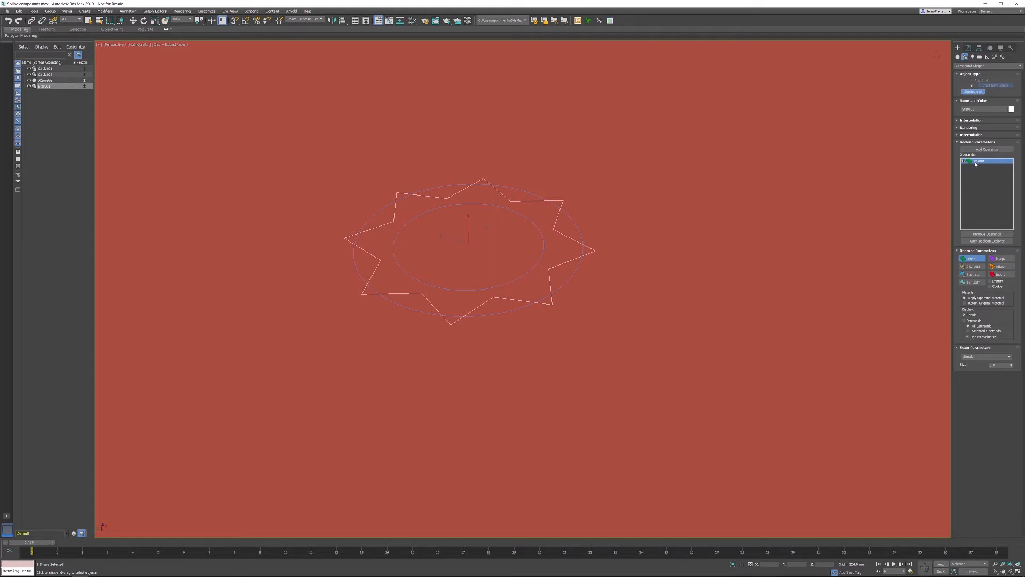
Add the outer circle as an operand of the star's boolean and set its operation to Intersect
click(975, 259)
click(986, 150)
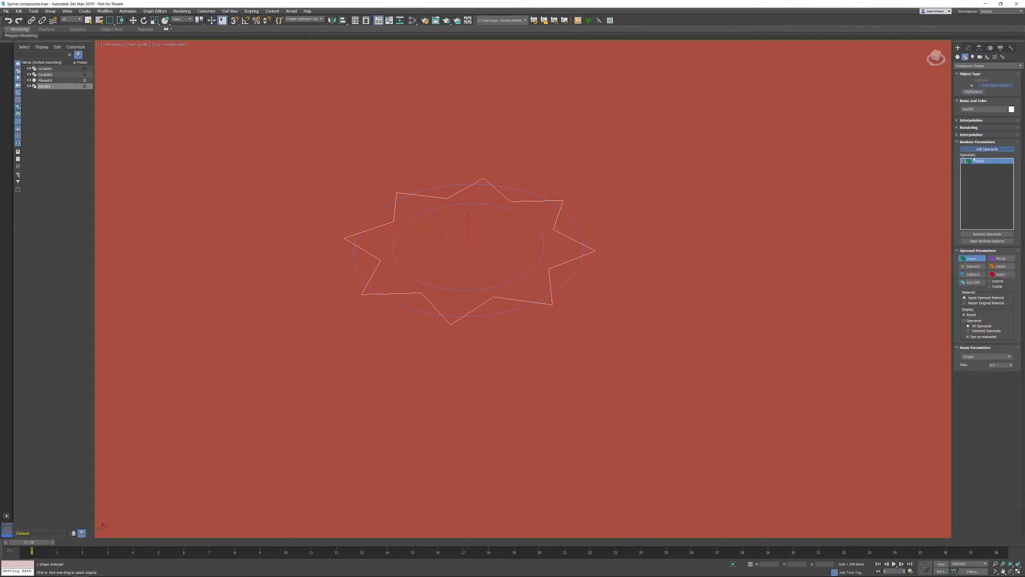
click(575, 224)
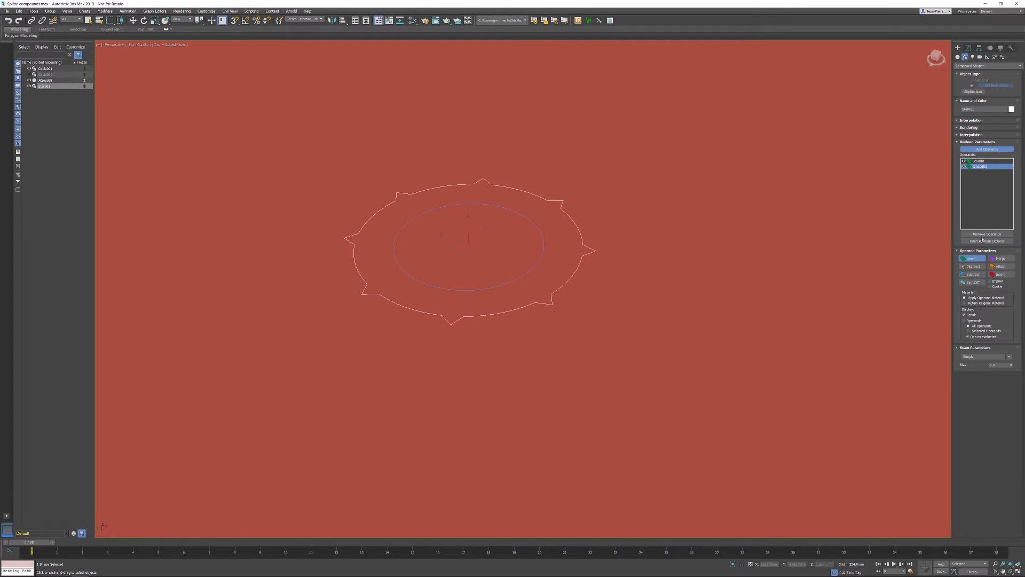
click(973, 266)
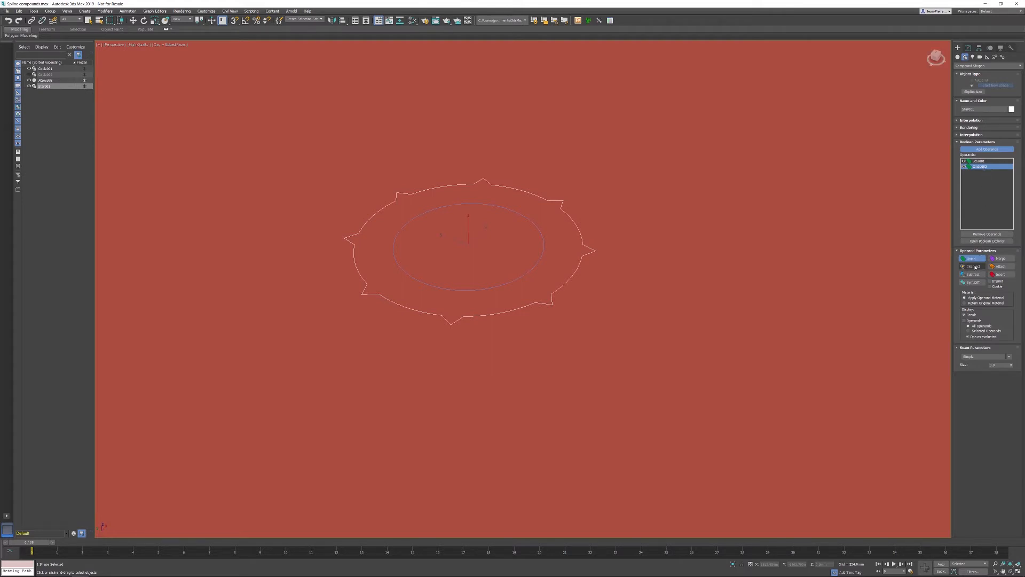
click(975, 267)
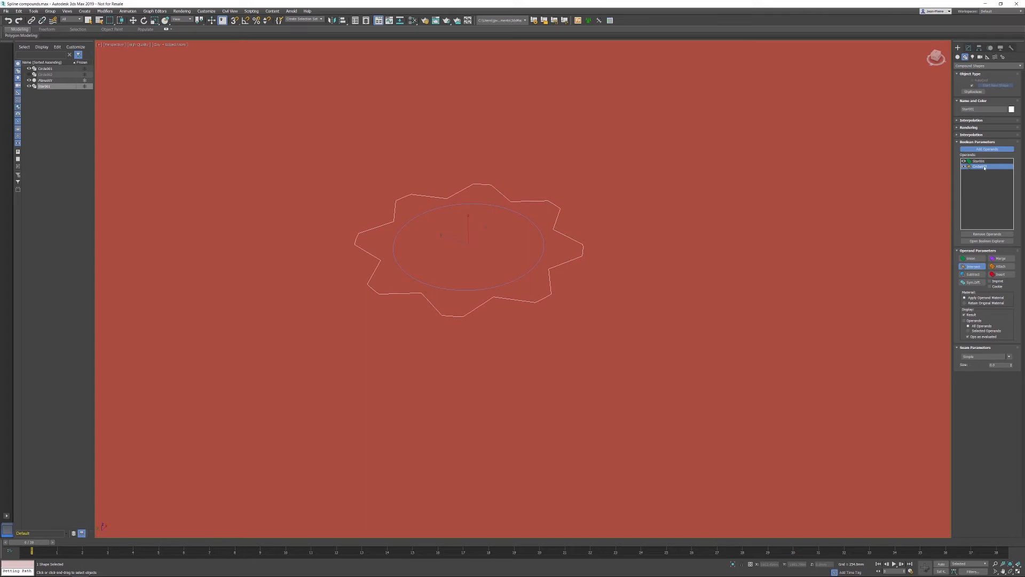
Subtract the inner circle from the star boolean to cut a central hole, and finish adding operands
click(977, 181)
click(973, 274)
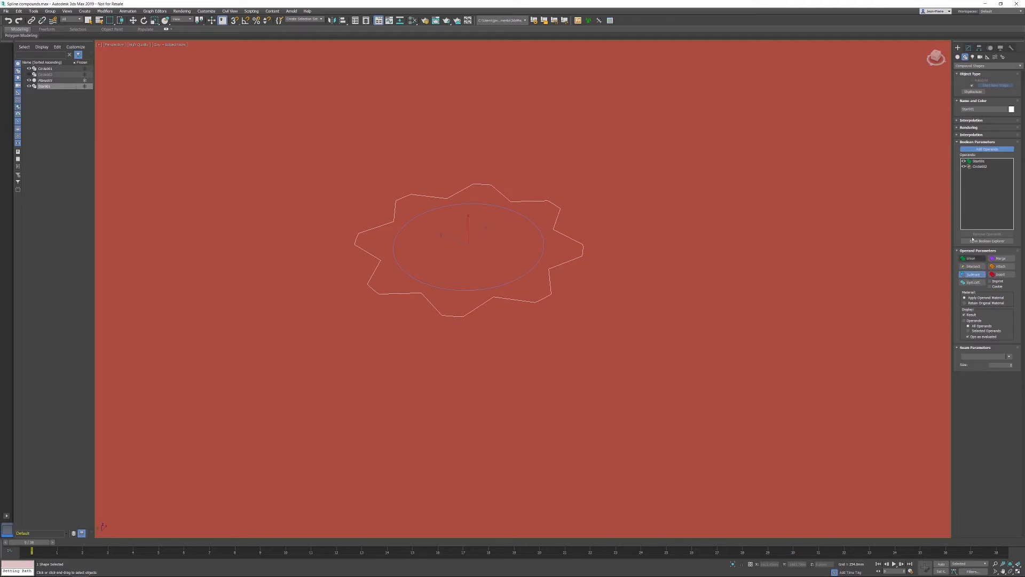
click(986, 149)
click(544, 243)
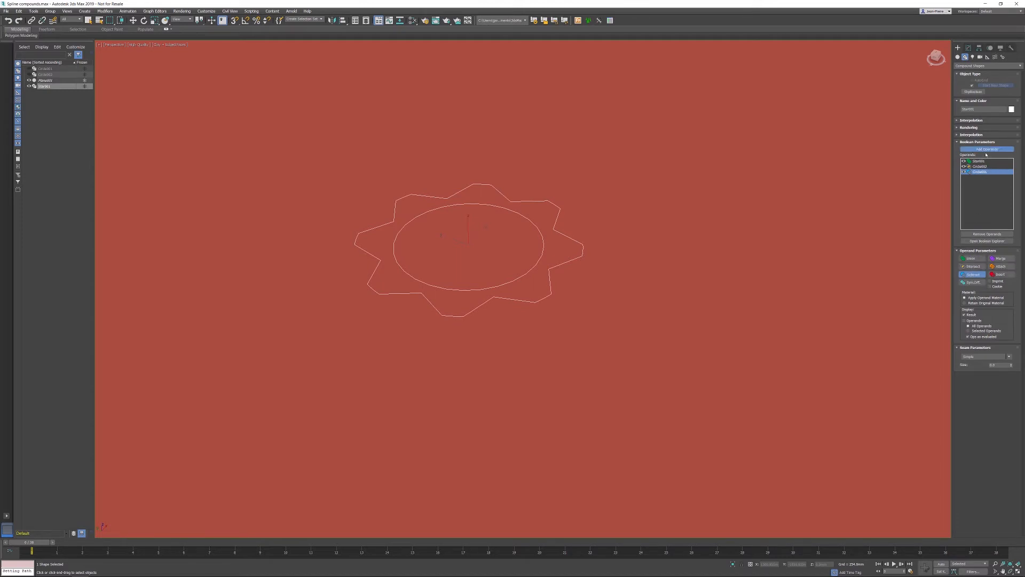
key(w)
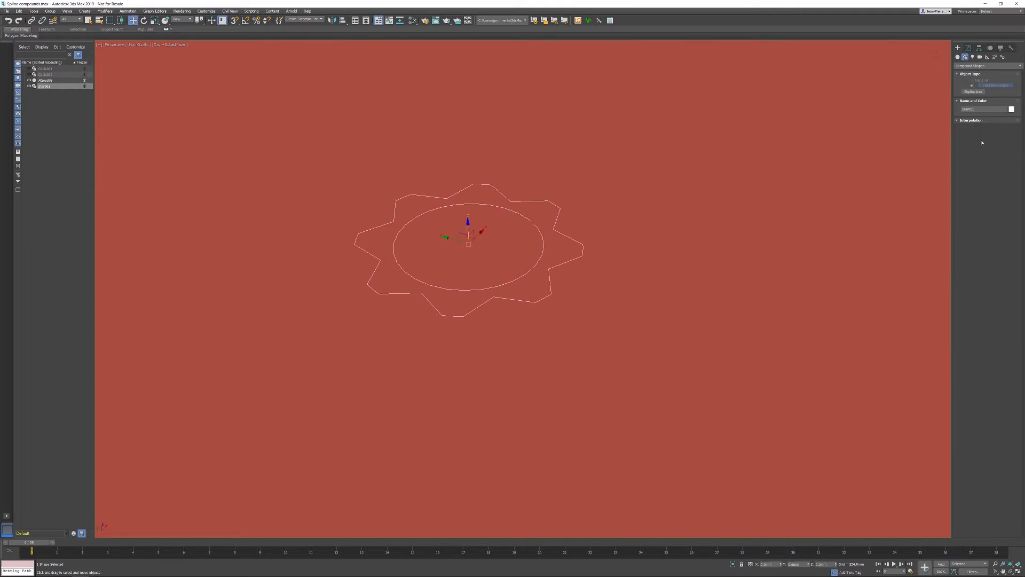
Extrude the gear outline into a thick solid with a Bevel Profile modifier, using the Convex bevel preset
click(969, 48)
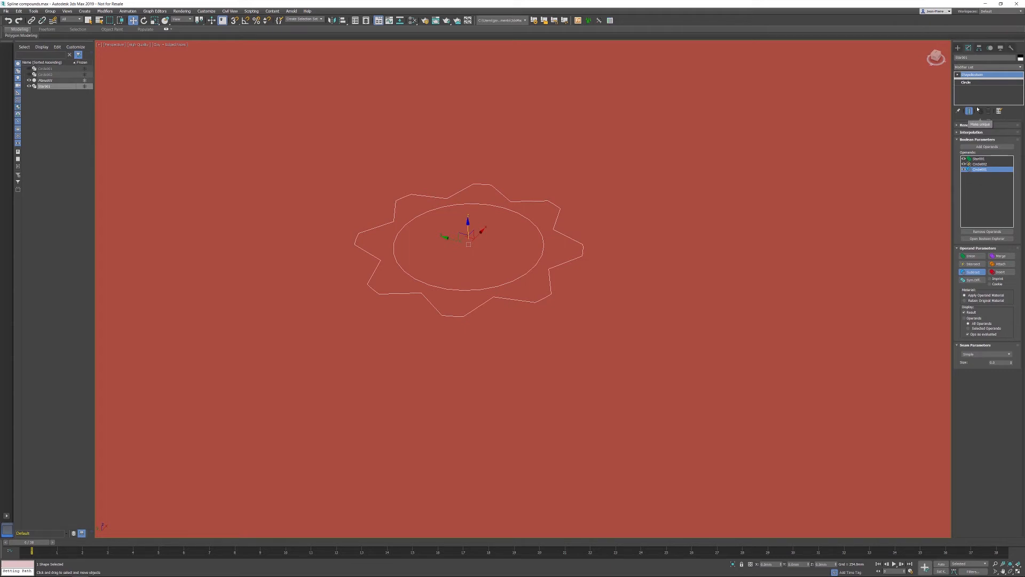
click(1020, 68)
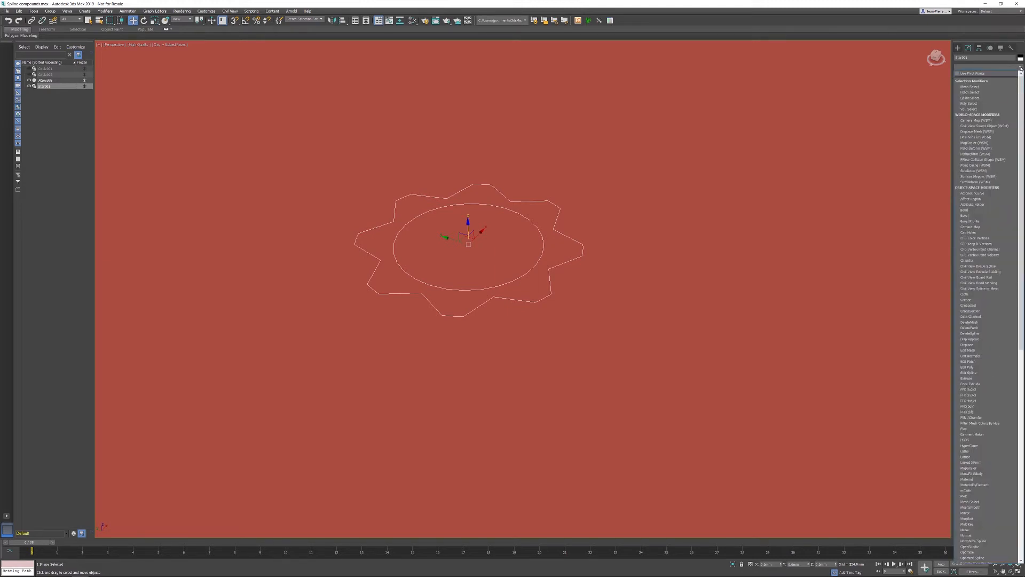
click(990, 222)
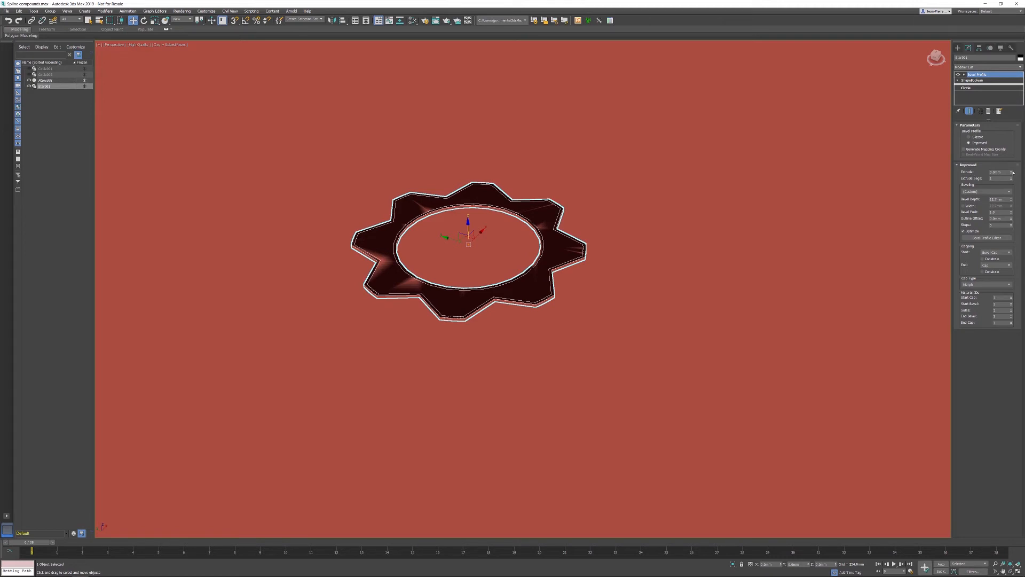
drag(1013, 172, 971, 418)
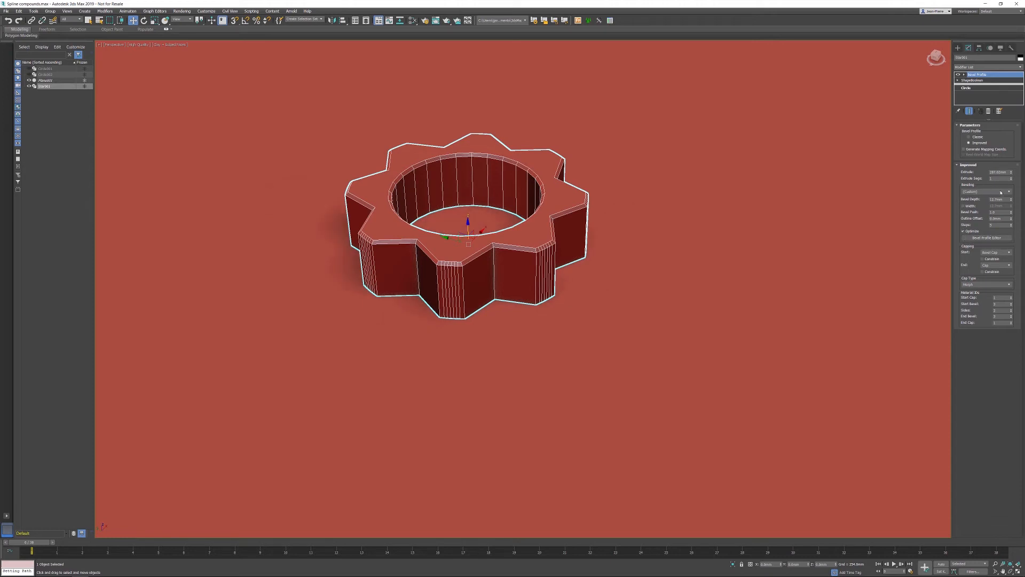
click(1007, 193)
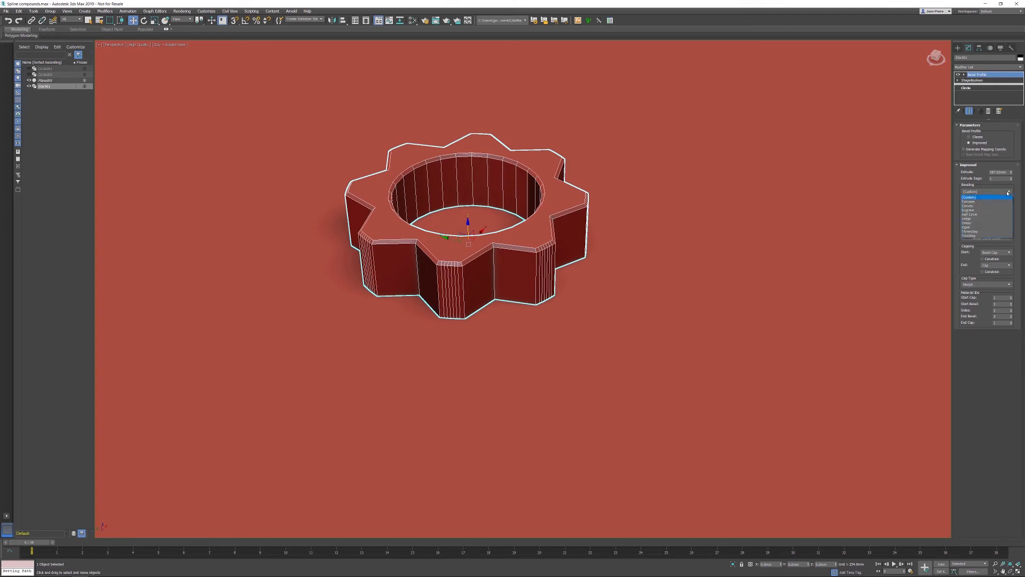
click(984, 206)
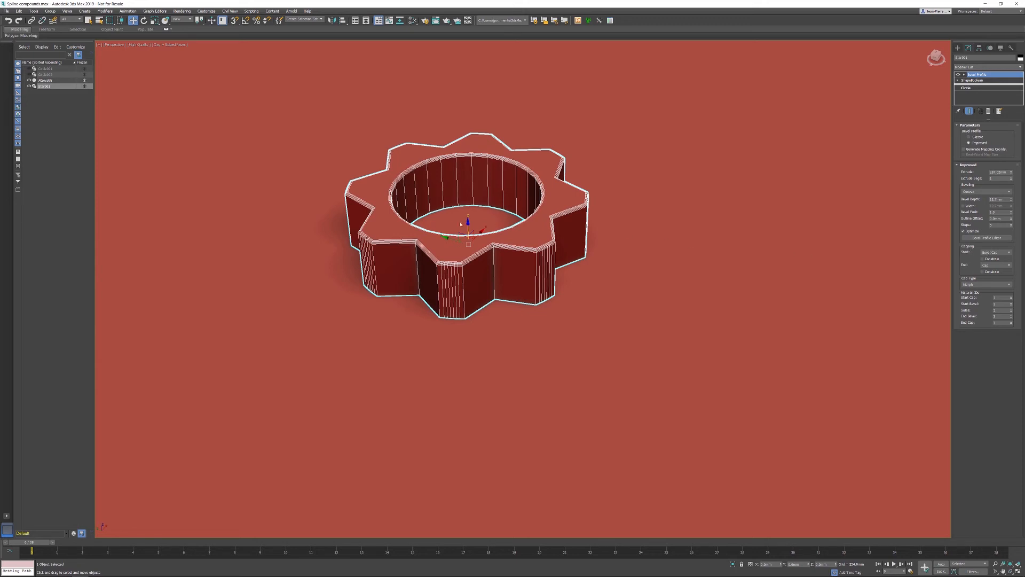
Raise the gear slightly above the ground plane and set its end capping to Bevel Cap
drag(468, 225, 467, 192)
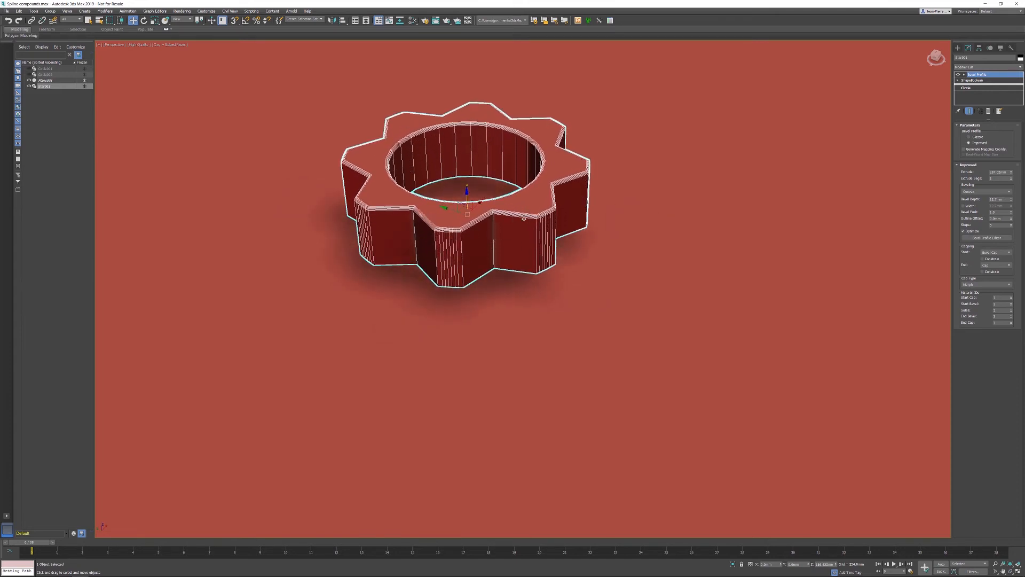
click(993, 266)
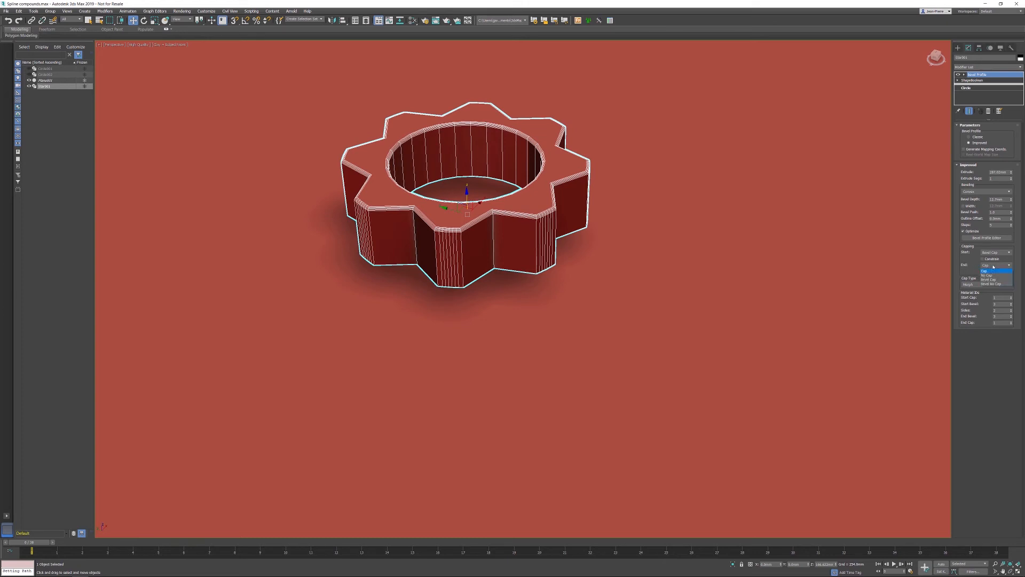
click(994, 280)
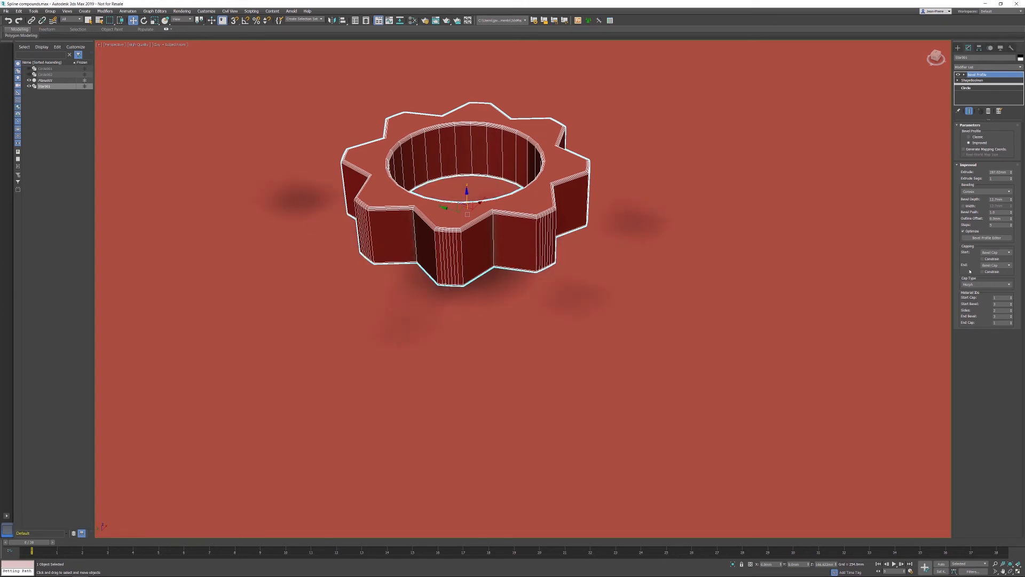
right_click(512, 170)
click(531, 179)
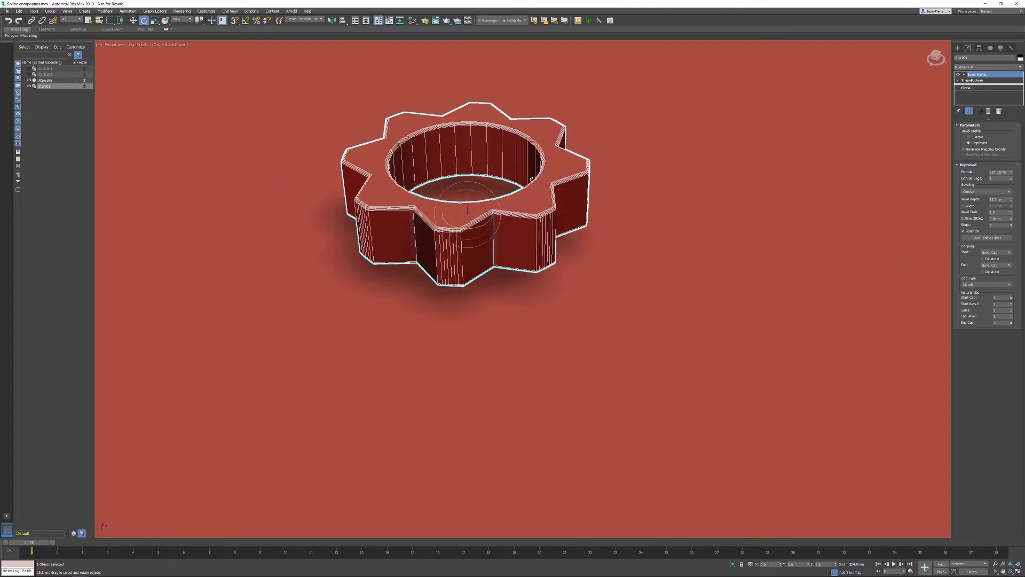
mouse_move(488, 202)
mouse_down()
mouse_move(487, 224)
mouse_move(476, 149)
mouse_move(468, 207)
mouse_up()
right_click(468, 207)
Reduce the radius of the subtracted inner circle until the gear's central hole is roughly half as wide
click(971, 80)
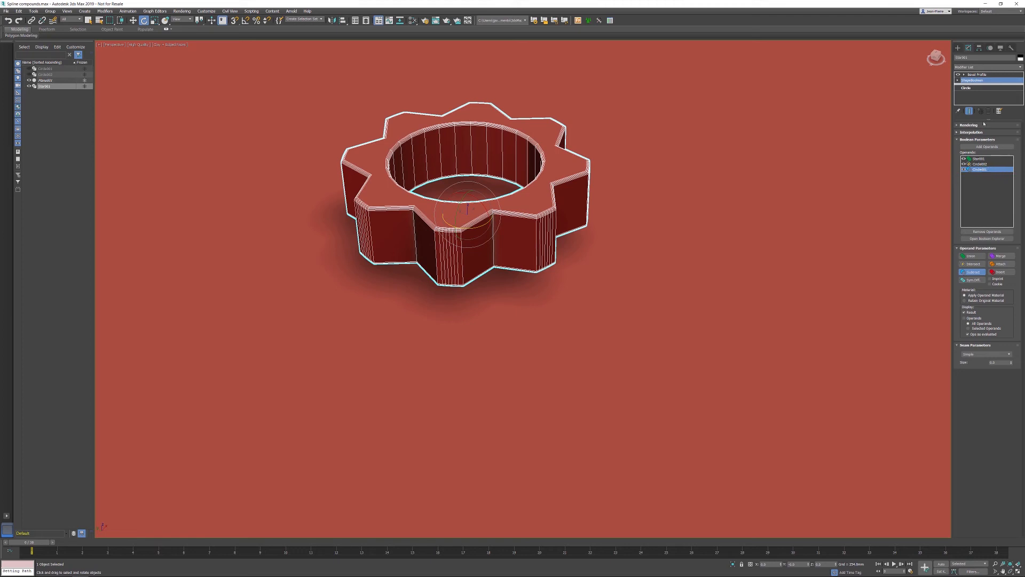
click(968, 89)
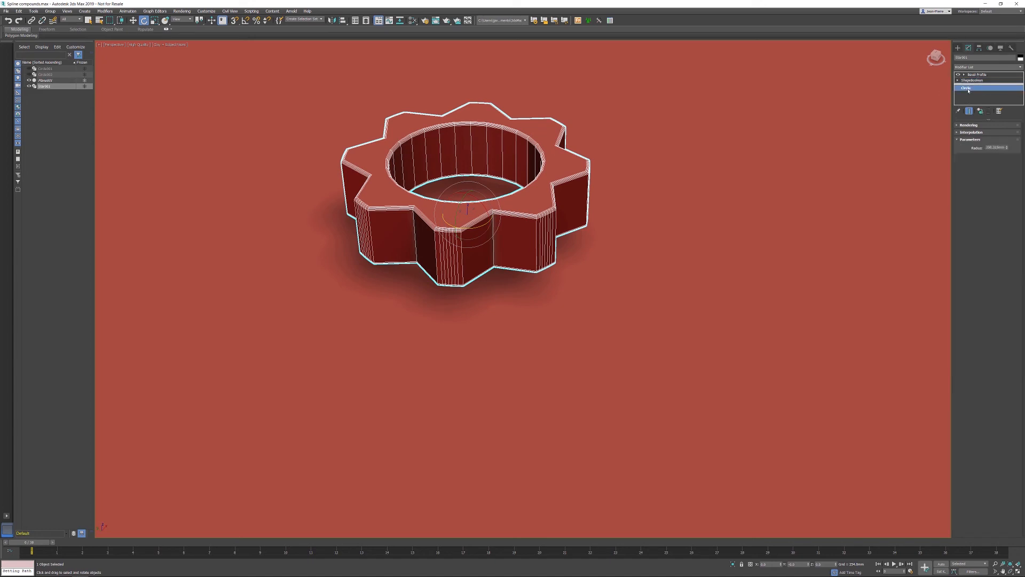
drag(1011, 148, 1006, 164)
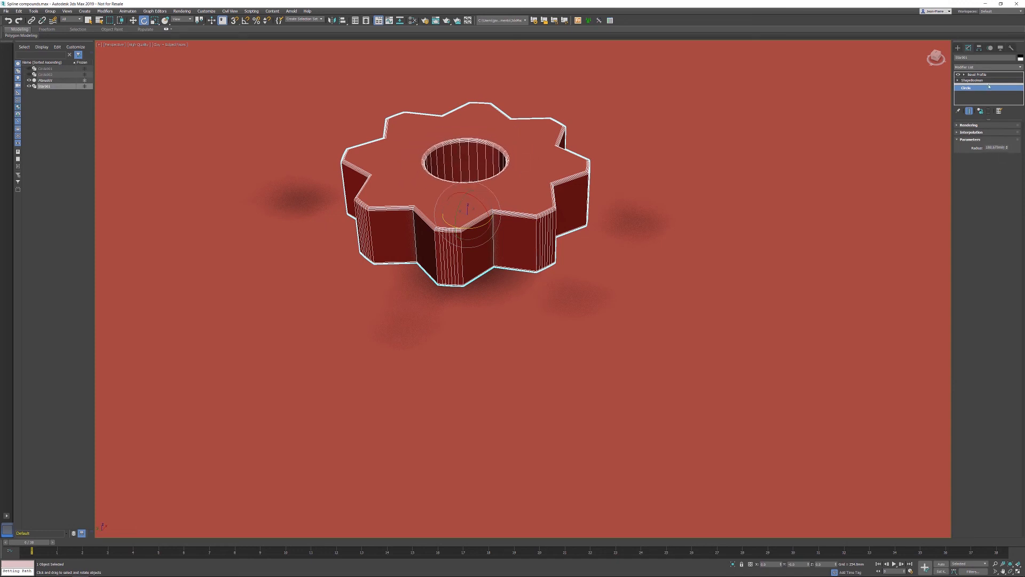
Set the number of points on the boolean's star operand to 11
click(988, 82)
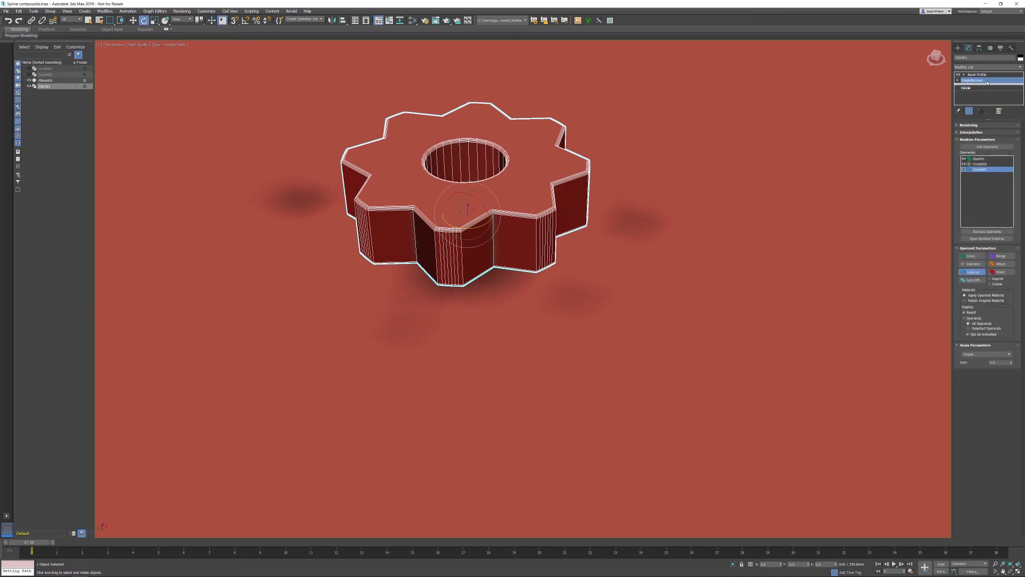
click(982, 159)
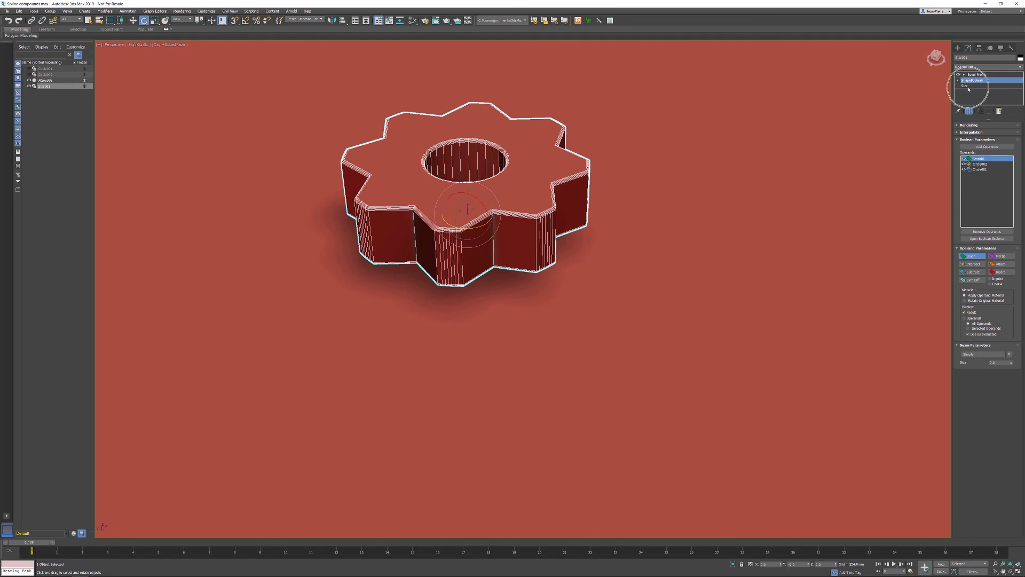
click(968, 86)
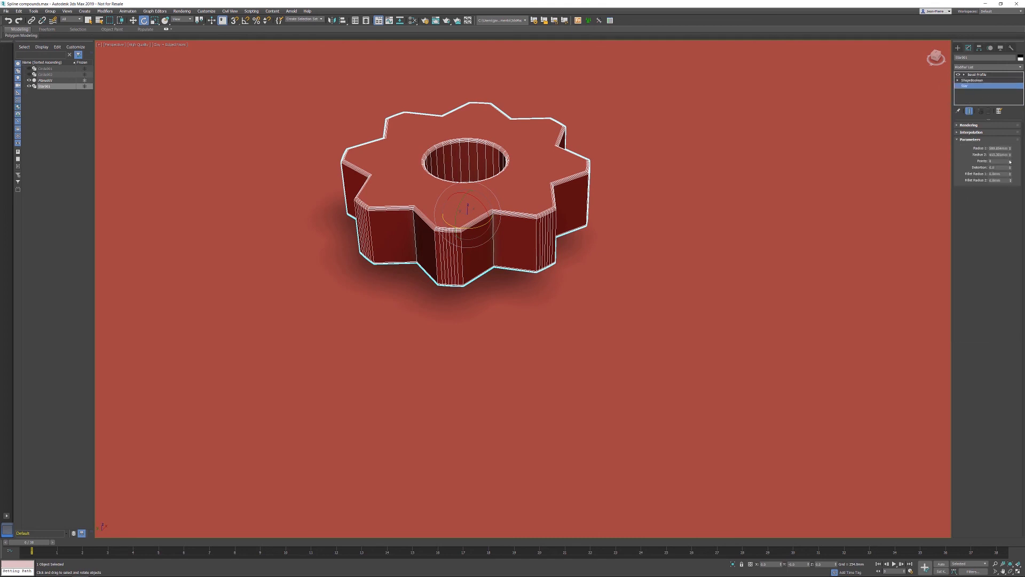
click(1009, 159)
click(1010, 159)
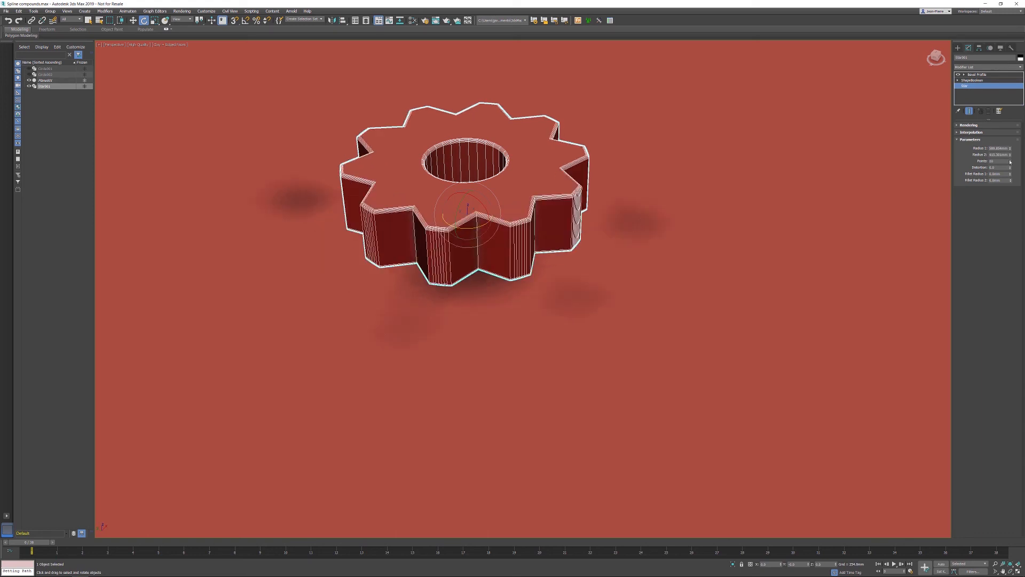
click(1010, 159)
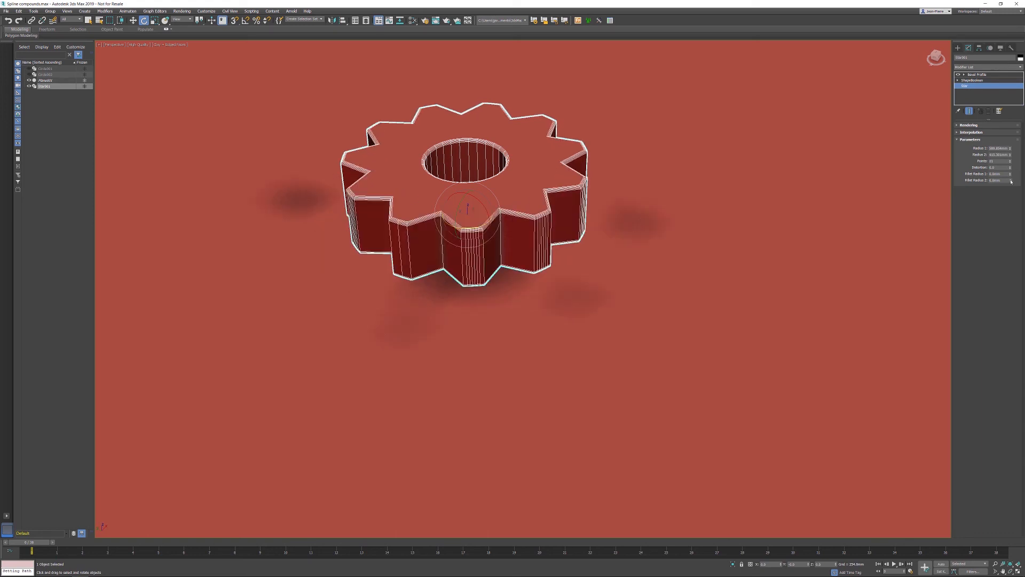
Round the valleys between the gear teeth by raising the star's fillet radius, and return to the Bevel Profile modifier
drag(1010, 180, 1008, 147)
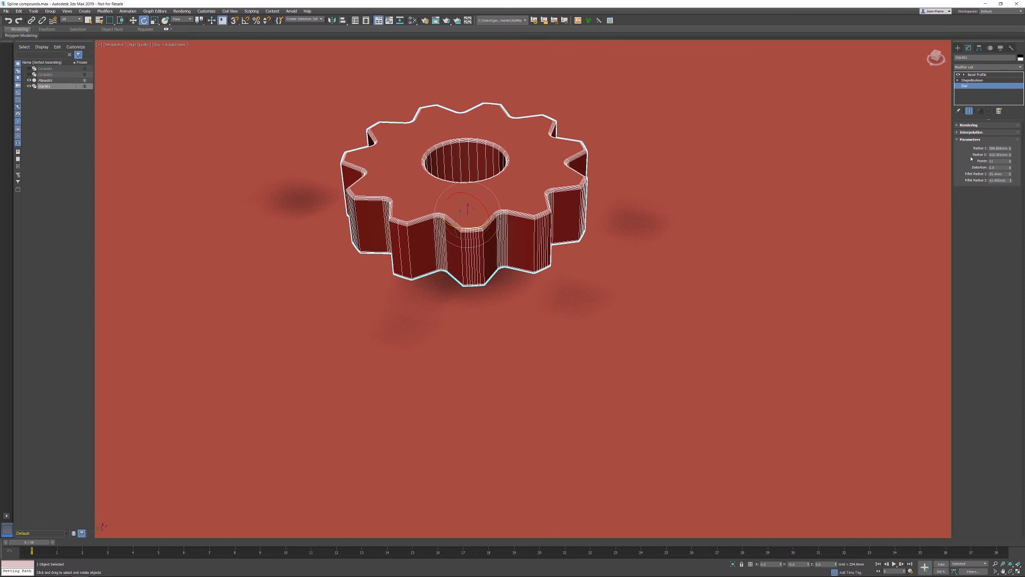
click(989, 80)
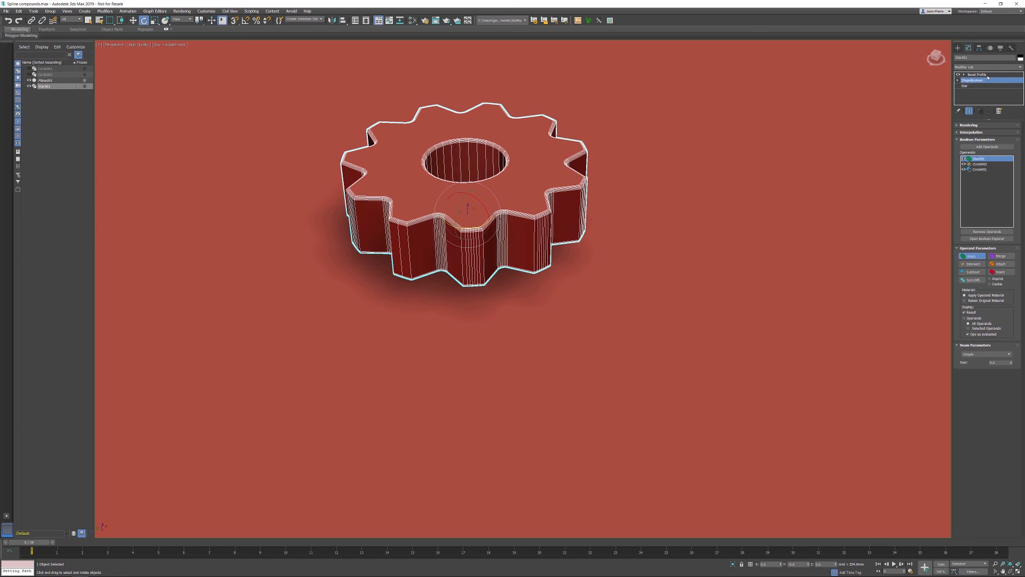
click(978, 75)
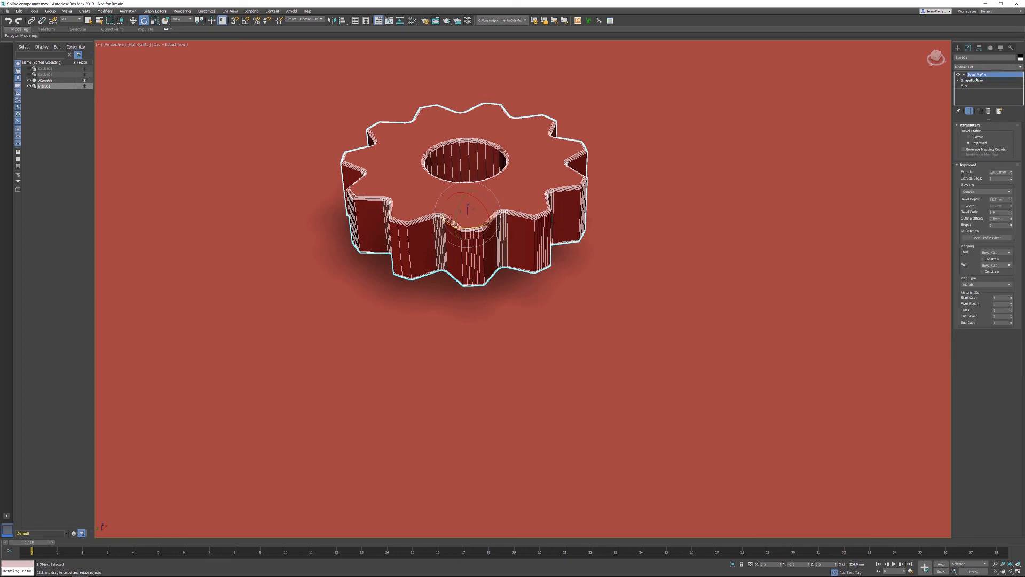